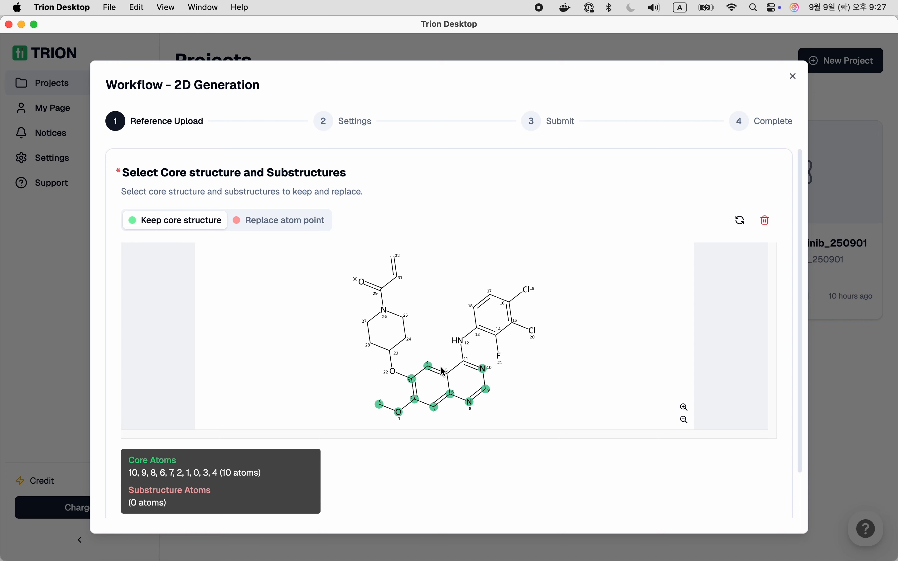
- Add ring atoms 5 and 11, ether oxygen 22, piperidine atoms 23 to 28 and carbonyl carbon 29 to the core structure to keep
click(448, 372)
click(465, 360)
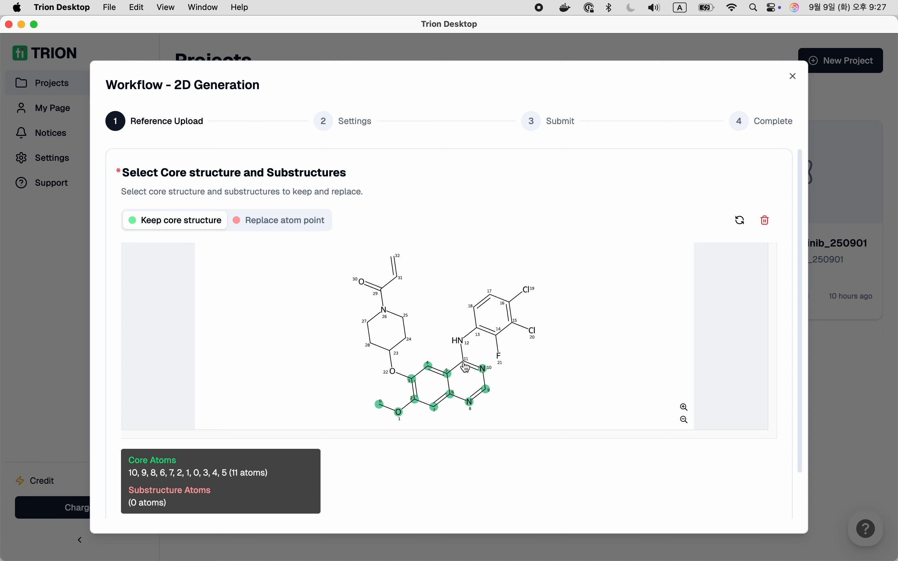
click(393, 372)
click(390, 350)
click(407, 339)
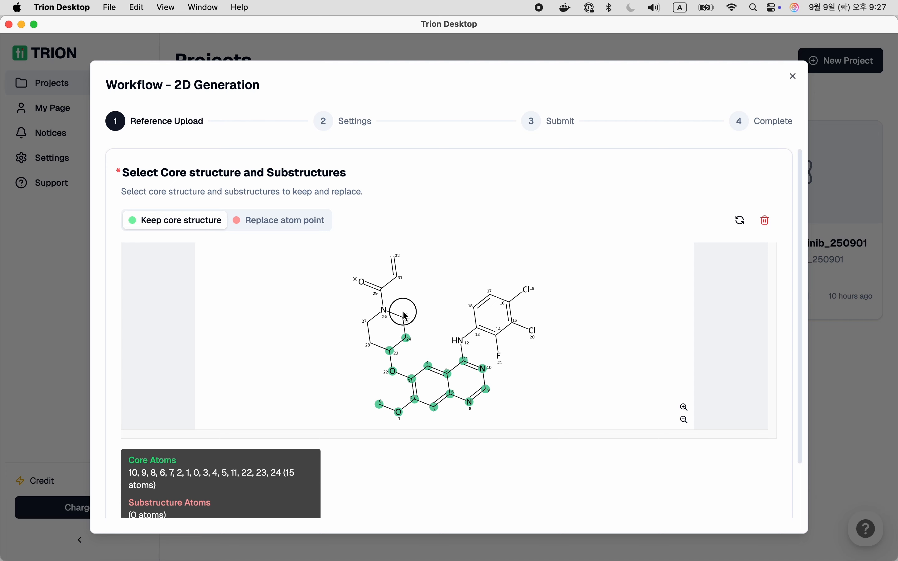
click(406, 317)
click(385, 311)
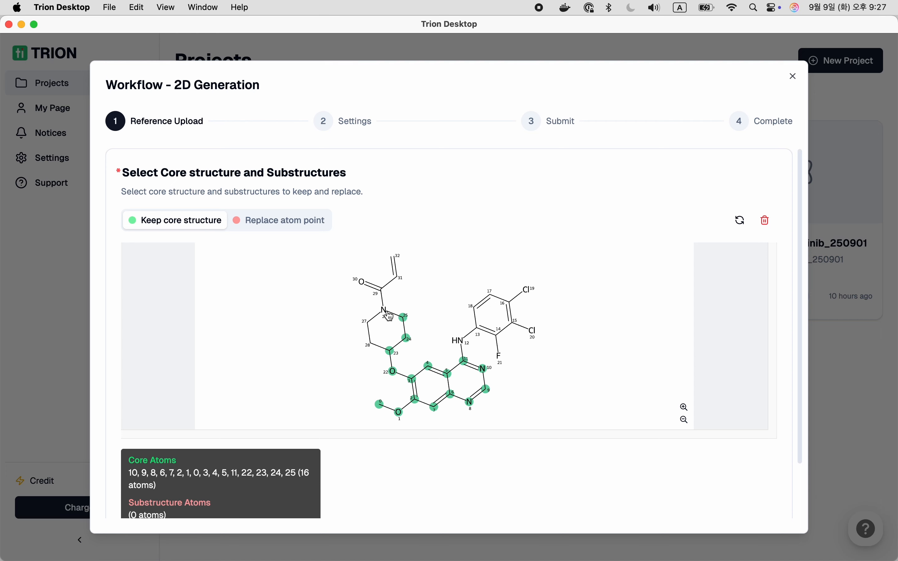
click(366, 322)
click(370, 345)
click(381, 293)
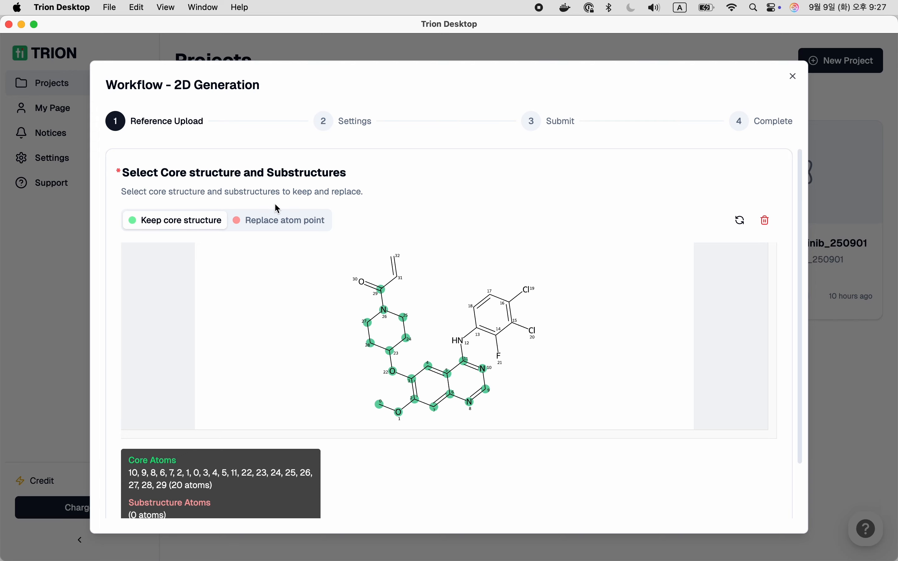
- Mark NH atom 12 as the replace atom point
click(279, 220)
click(462, 342)
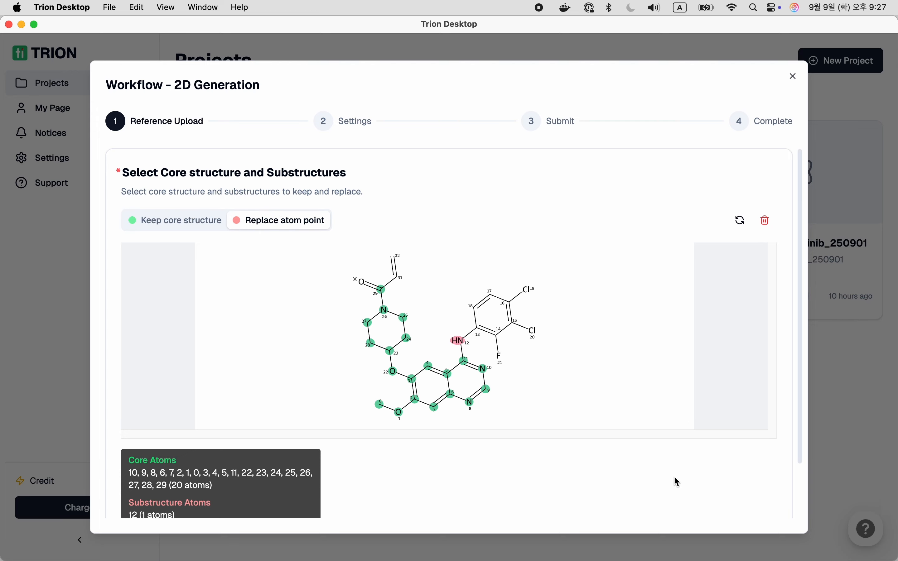
scroll(674, 474, down, 5)
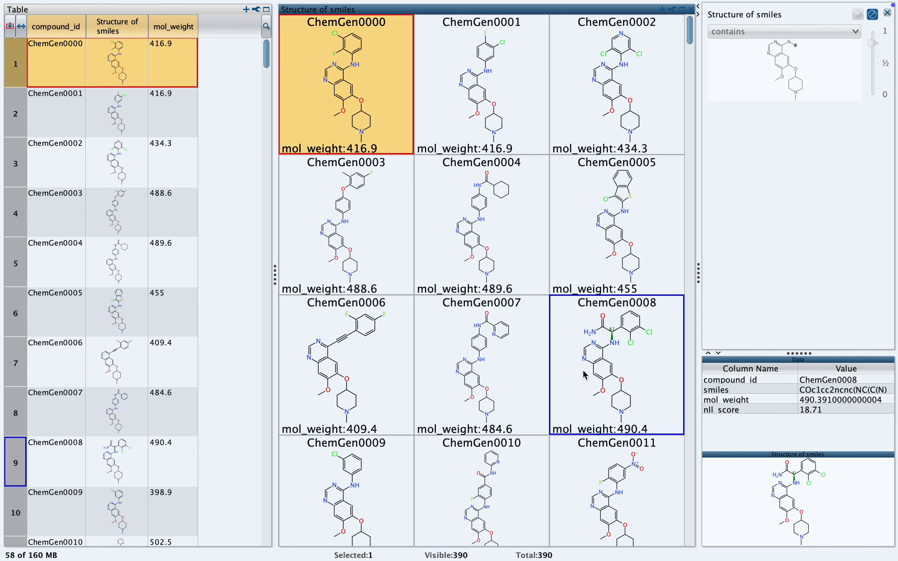
- In the generated compound library, enable the "contains" structure filter on smiles and browse the filtered compounds
key(Up)
click(877, 17)
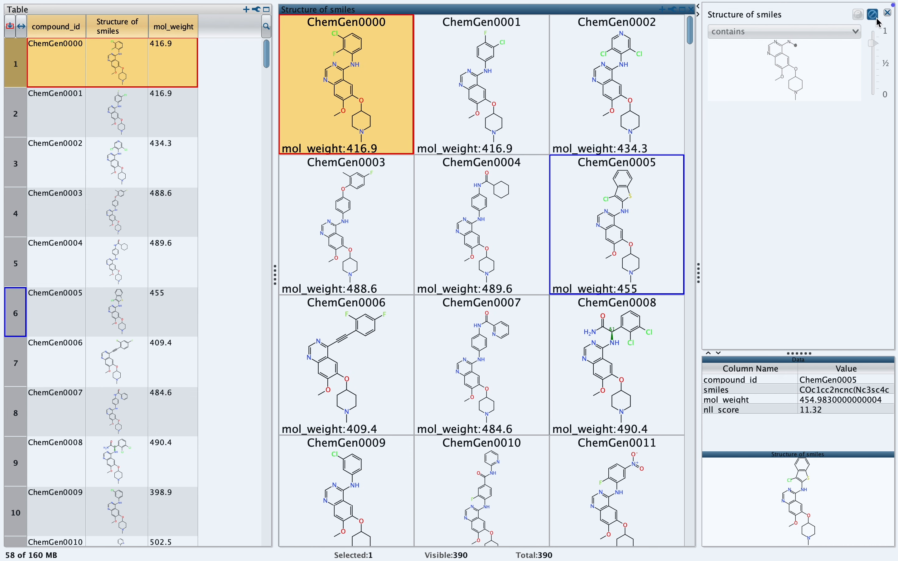
click(874, 14)
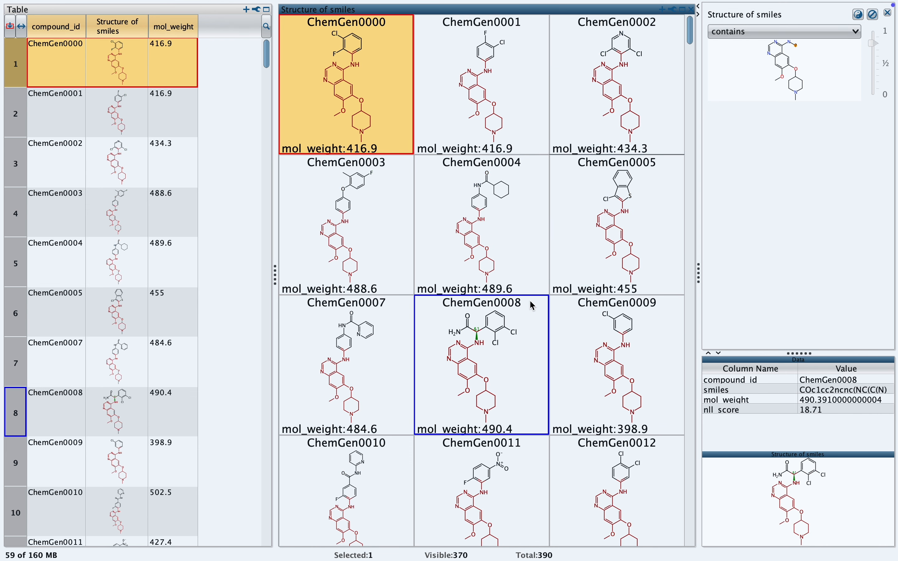
scroll(530, 301, down, 5)
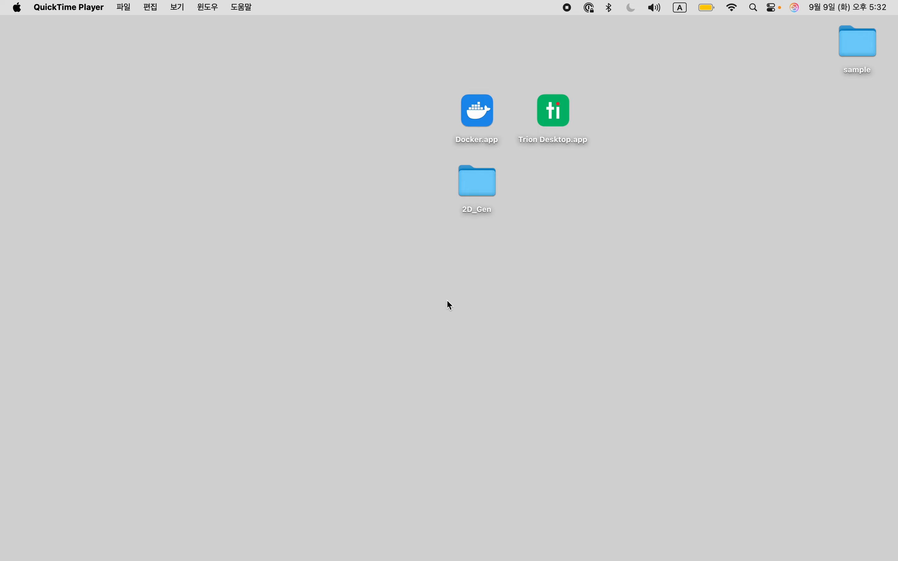
- Start Docker and close its window, and open Trion Desktop in full screen
double_click(482, 118)
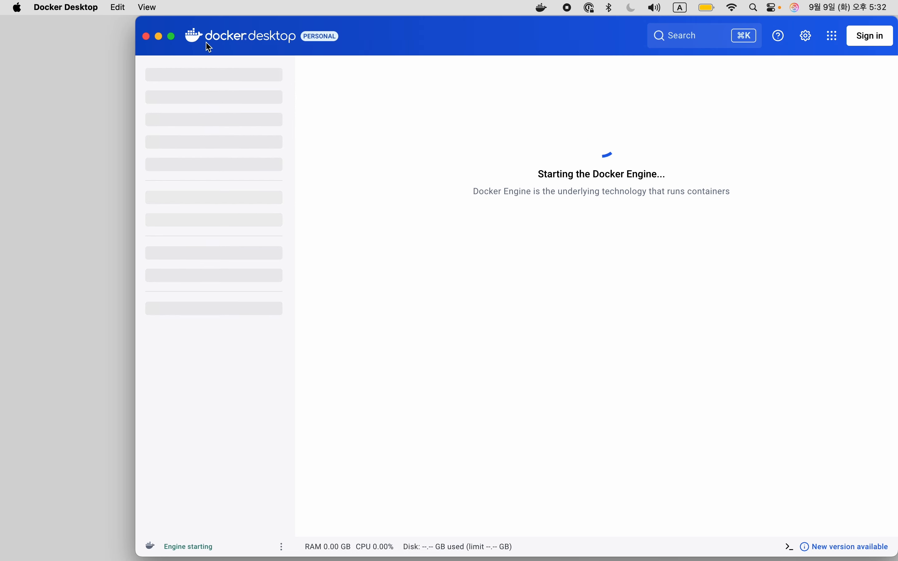
click(146, 37)
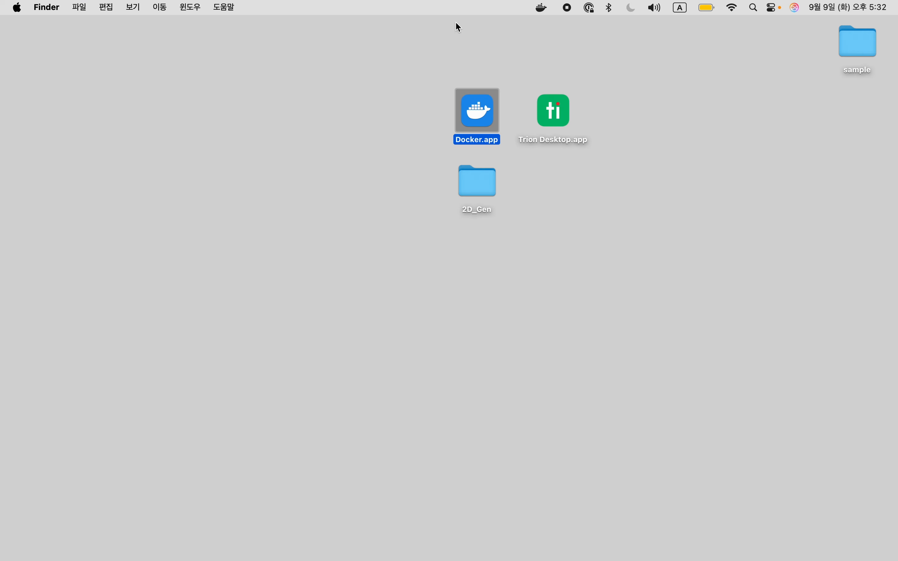
double_click(557, 118)
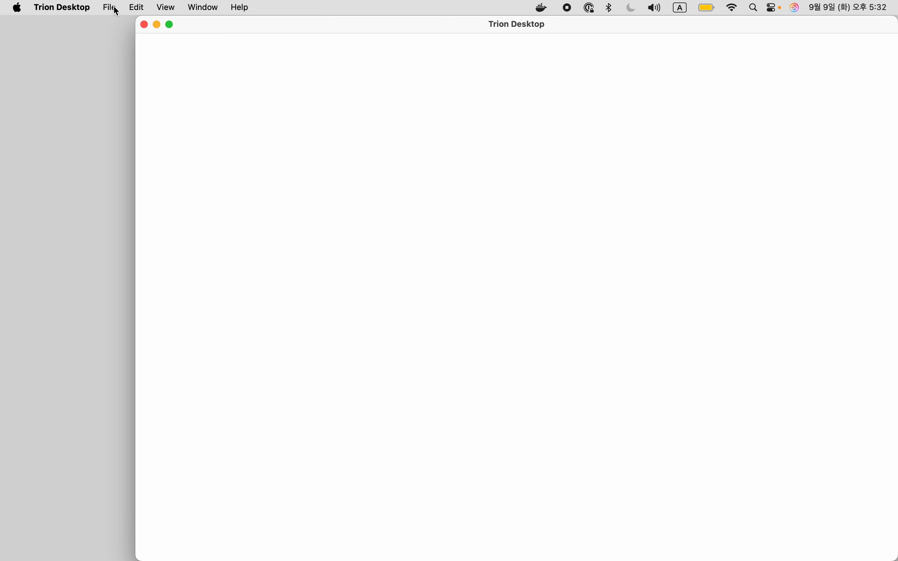
click(170, 25)
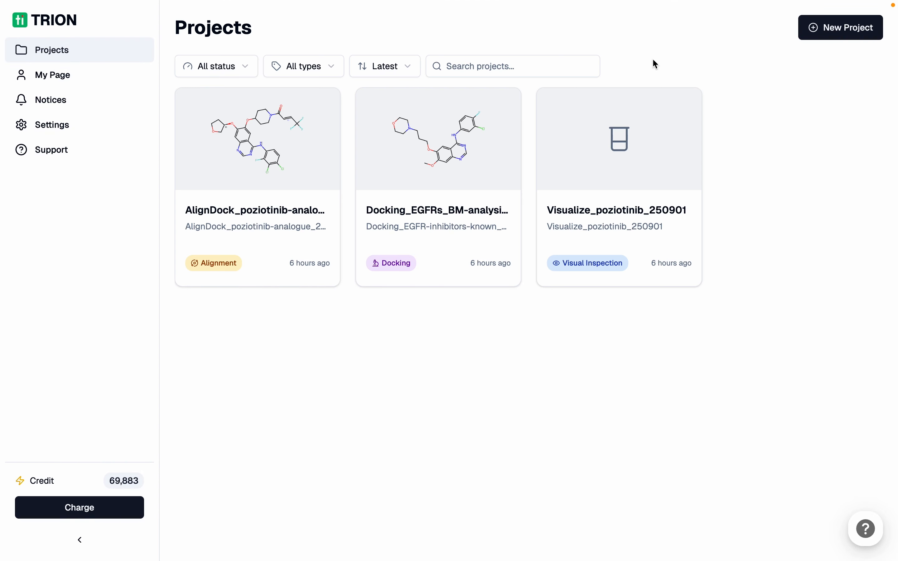
- Create a new project using the 2D Generation workflow
click(824, 36)
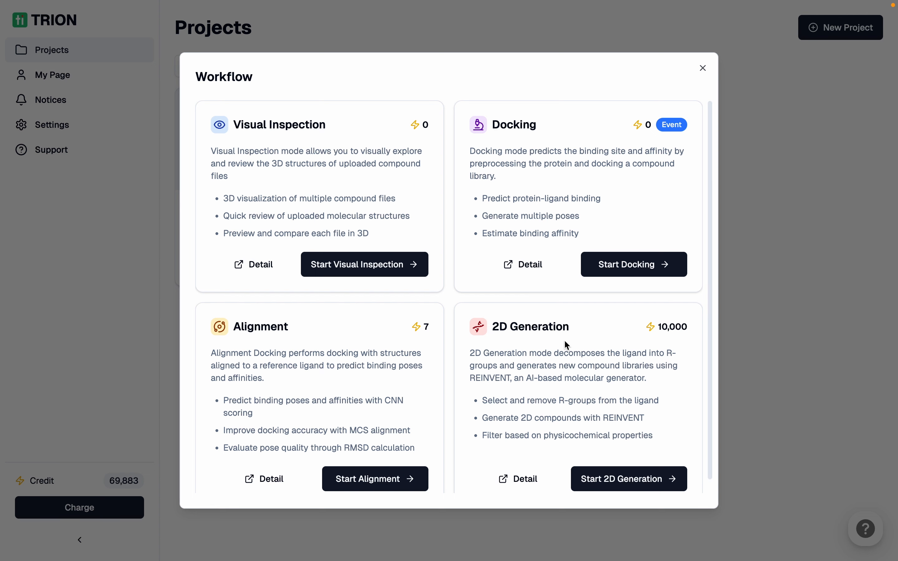
scroll(565, 338, down, 1)
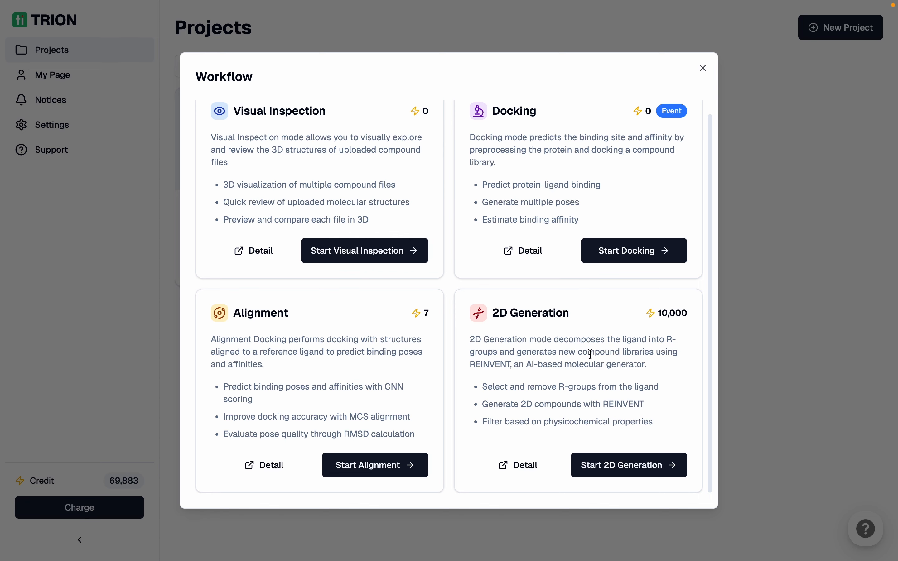
click(614, 464)
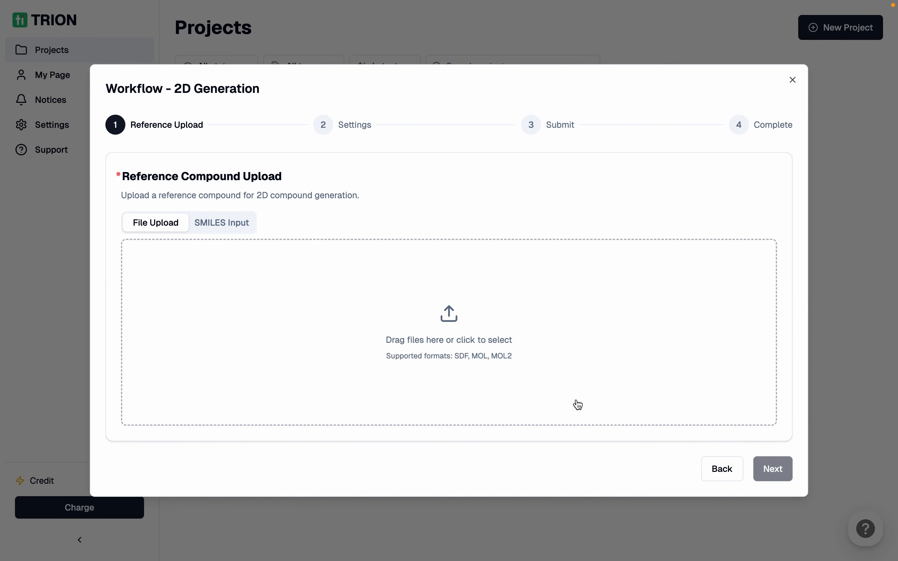
- Enter COC1=C(C=C2C(=C1)N=CN=C2NC3=C(C(=C(C=C3)Cl)Cl)F)OC4CCN(CC4)C(=O)C=C as the reference compound's SMILES string
click(251, 224)
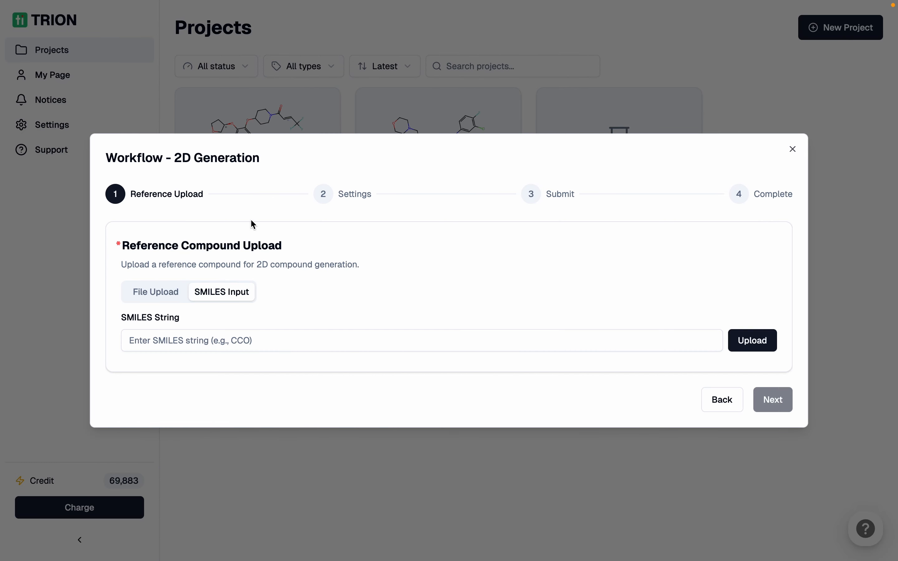
click(309, 342)
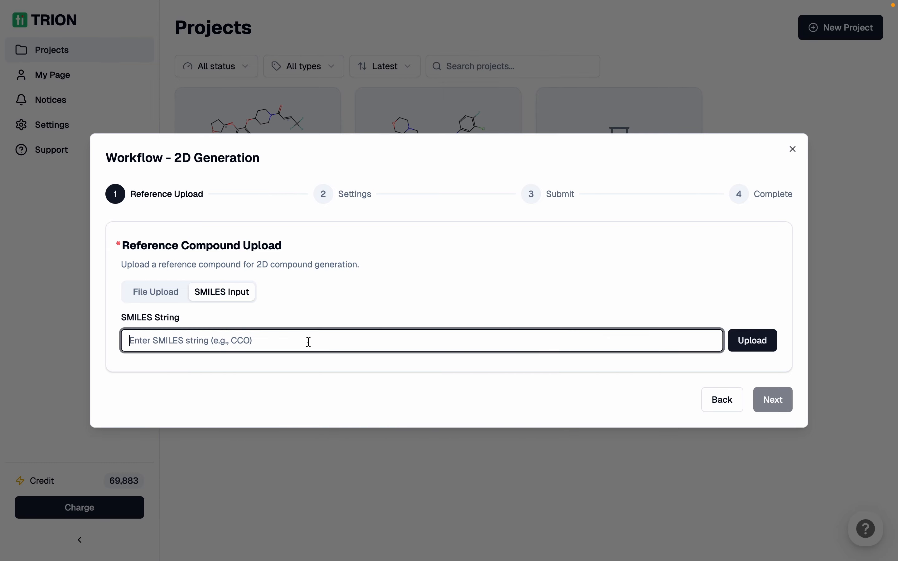
text(COC1=C(C=C2C(=C1)N=CN=C2NC3=C(C(=C(C=C3)Cl)Cl)F)OC4CCN(CC4)C(=O)C=C)
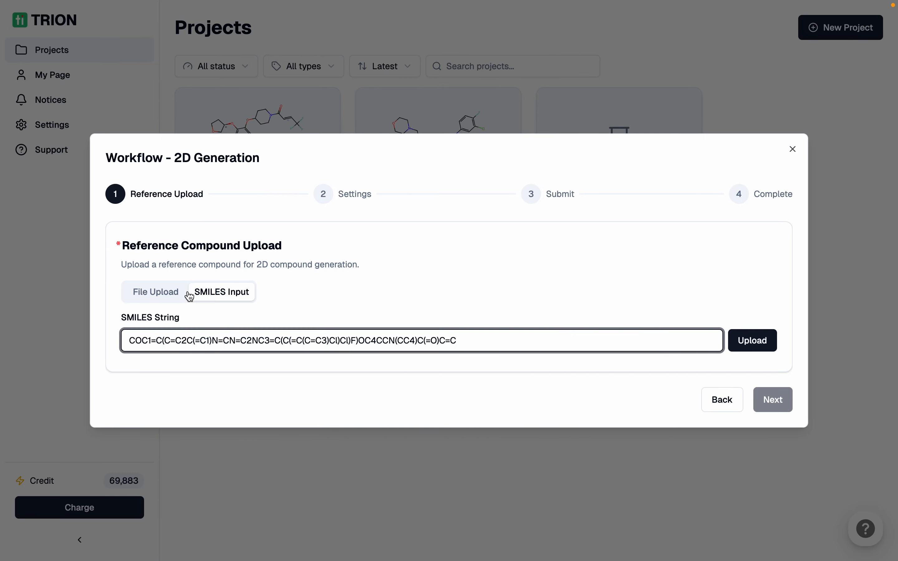
- Upload poziotinib.sdf from the 2D_Gen folder as the reference compound file
click(172, 295)
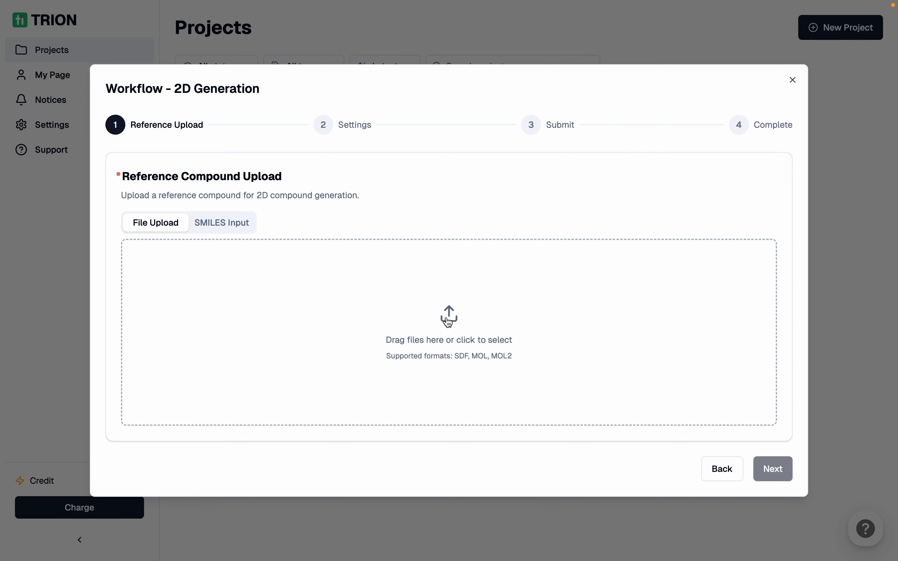
click(471, 259)
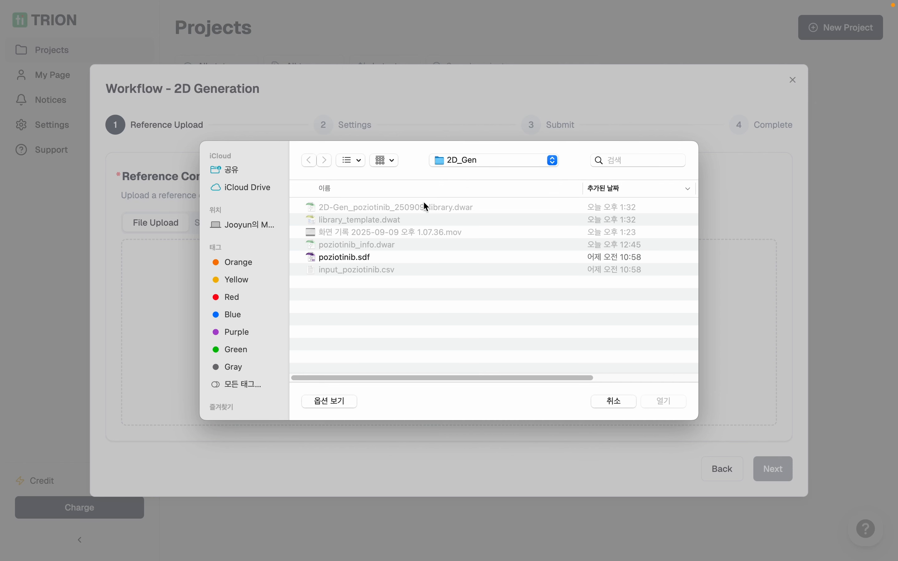
click(365, 263)
click(664, 400)
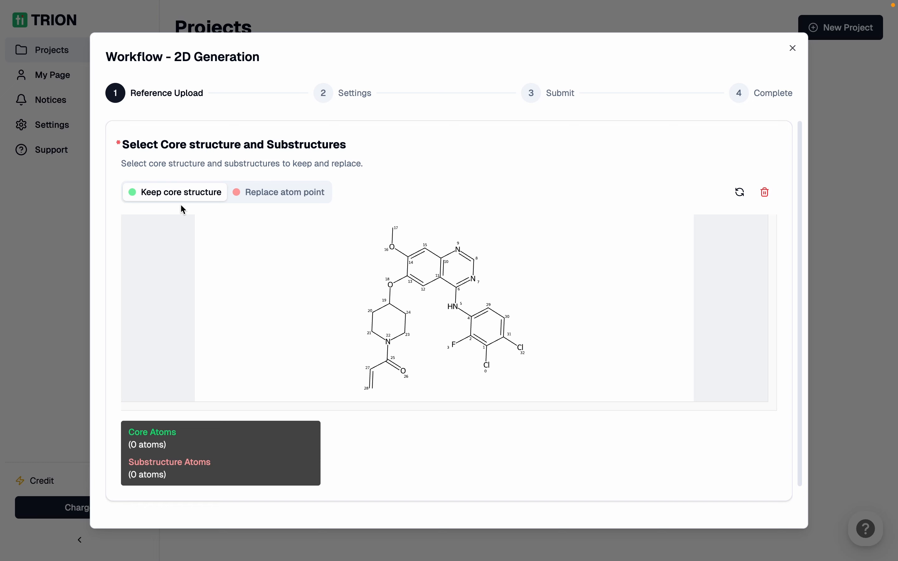
- Mark the fused ring atoms 6 to 15 and methoxy atoms 16 and 17 as core structure to keep
click(473, 279)
click(459, 288)
click(441, 277)
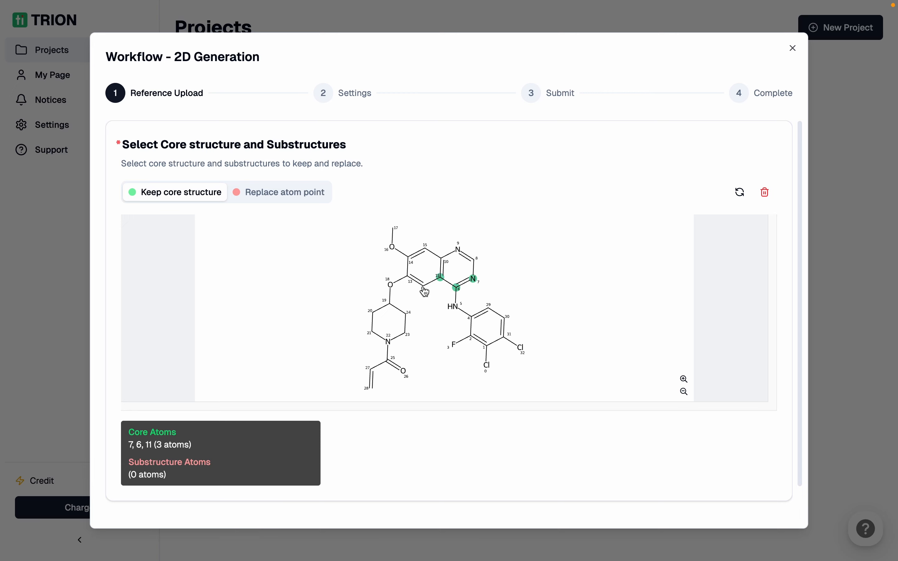
click(423, 286)
click(408, 276)
click(408, 257)
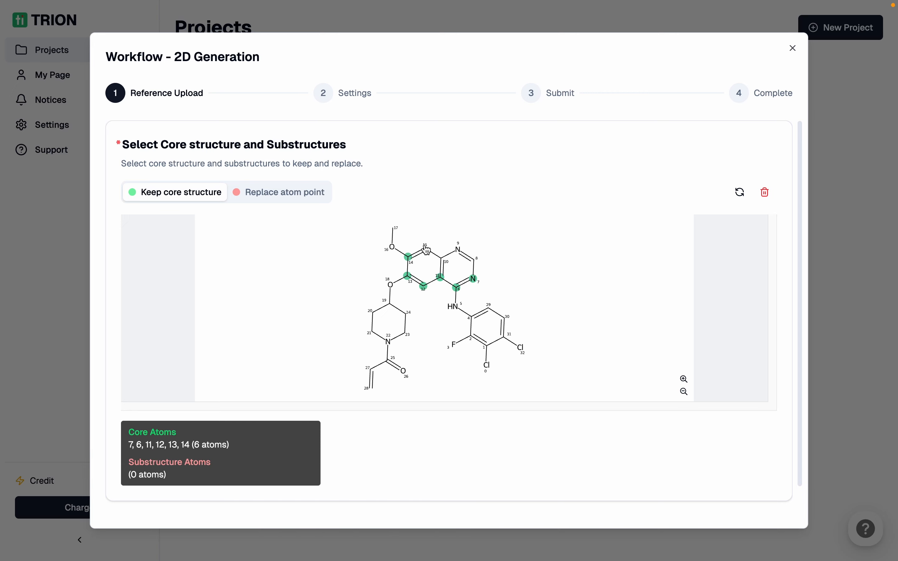
click(426, 248)
click(441, 259)
click(458, 249)
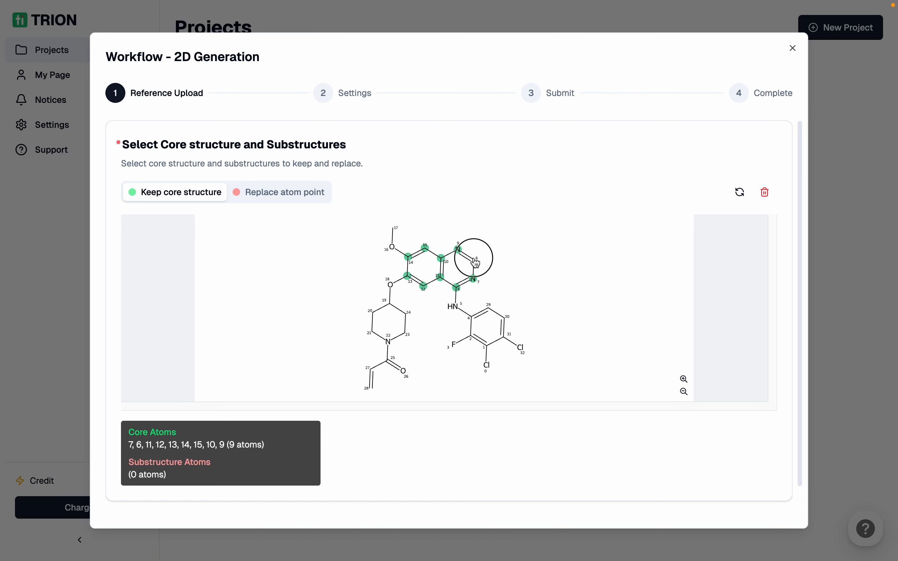
click(475, 260)
click(392, 247)
click(393, 228)
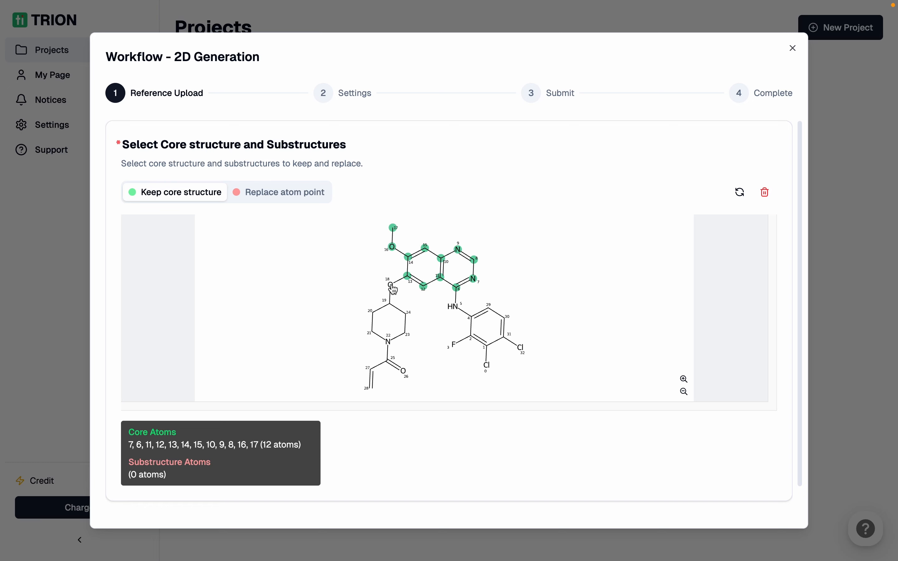
- Add ether oxygen 18, piperidine atoms 19 to 24 and carbonyl carbon 25 to the core structure to keep
click(390, 285)
click(390, 304)
click(373, 312)
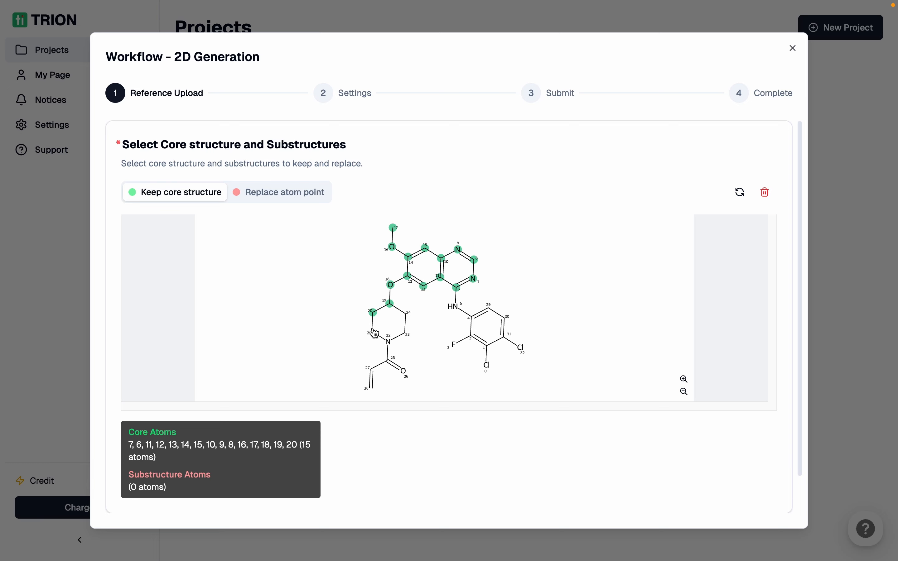
click(373, 332)
click(387, 340)
click(406, 334)
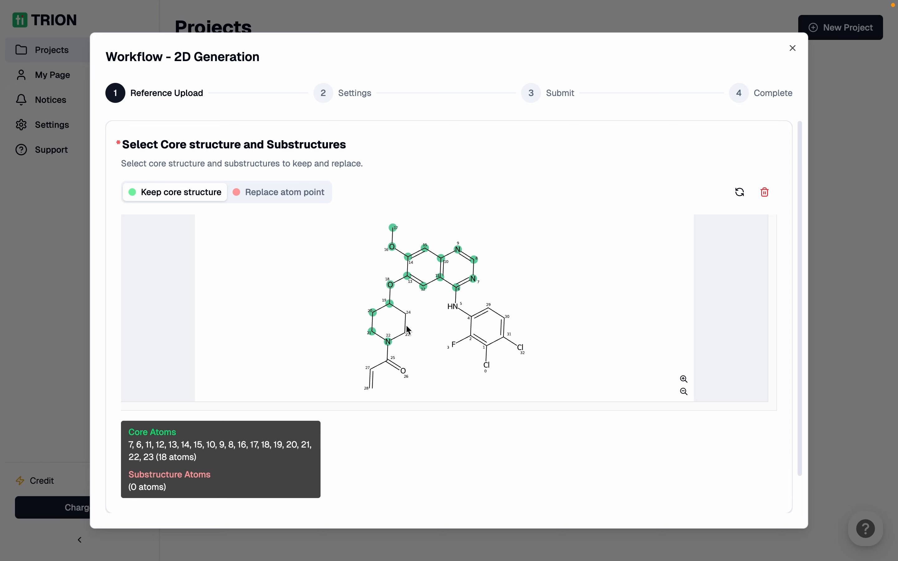
click(407, 318)
click(388, 360)
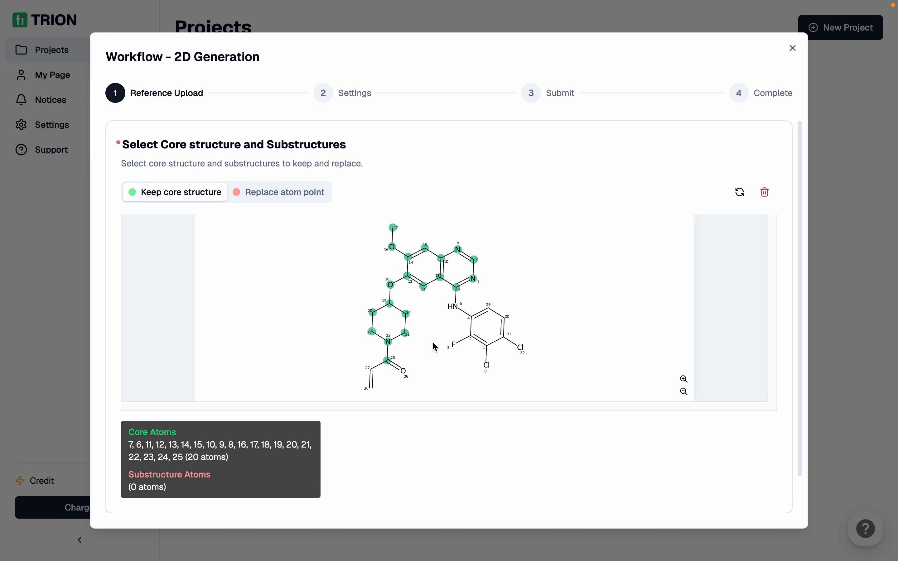
- Mark NH atom 5 as the replace atom point
click(283, 200)
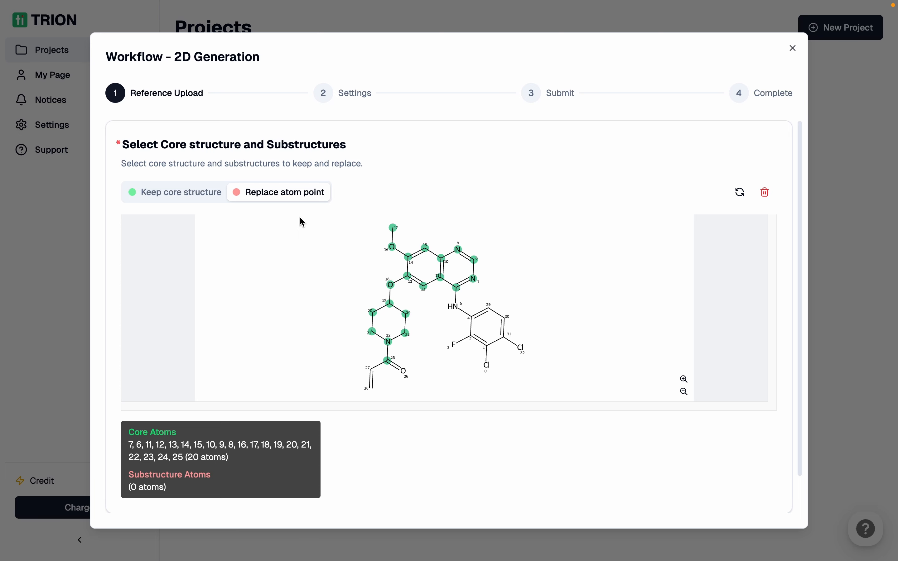
click(453, 307)
- Remove carbonyl carbon 25 from the core structure and mark it as a second replace atom point
click(182, 197)
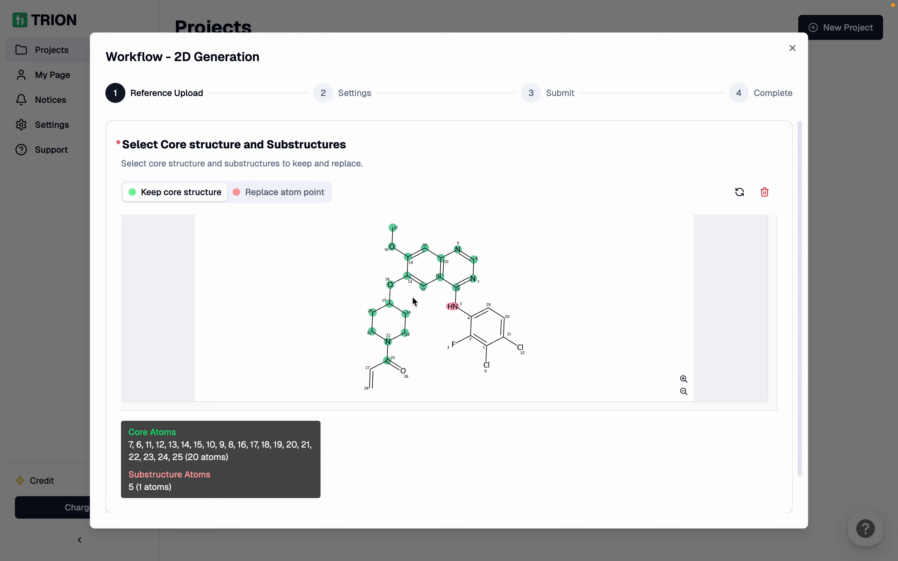
click(389, 361)
click(277, 194)
click(389, 361)
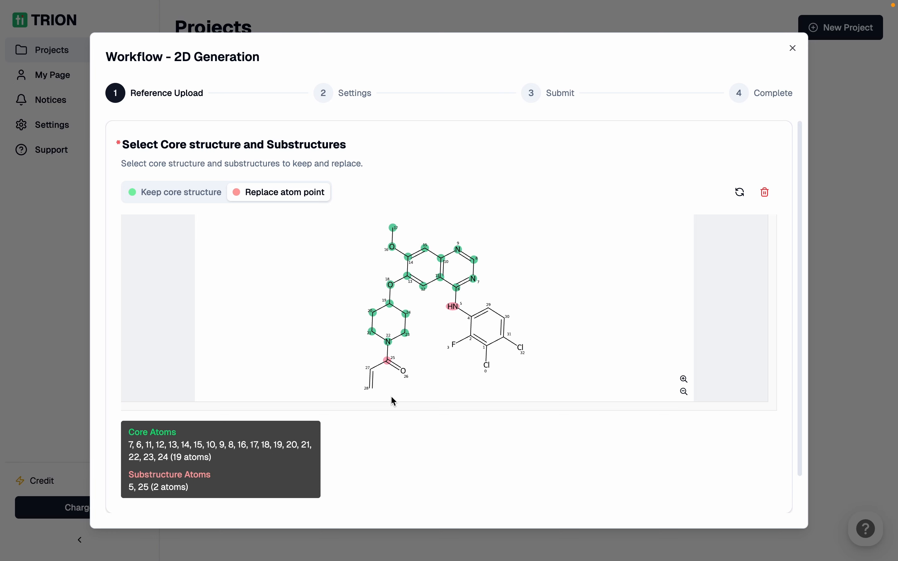
- Change carbonyl carbon 25 from a replace atom point back to core structure to keep
click(188, 195)
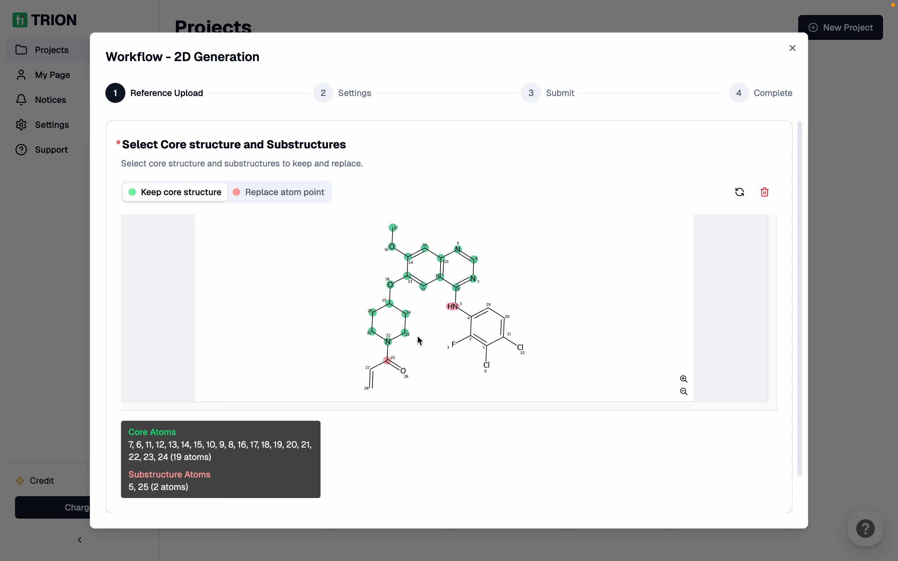
click(388, 361)
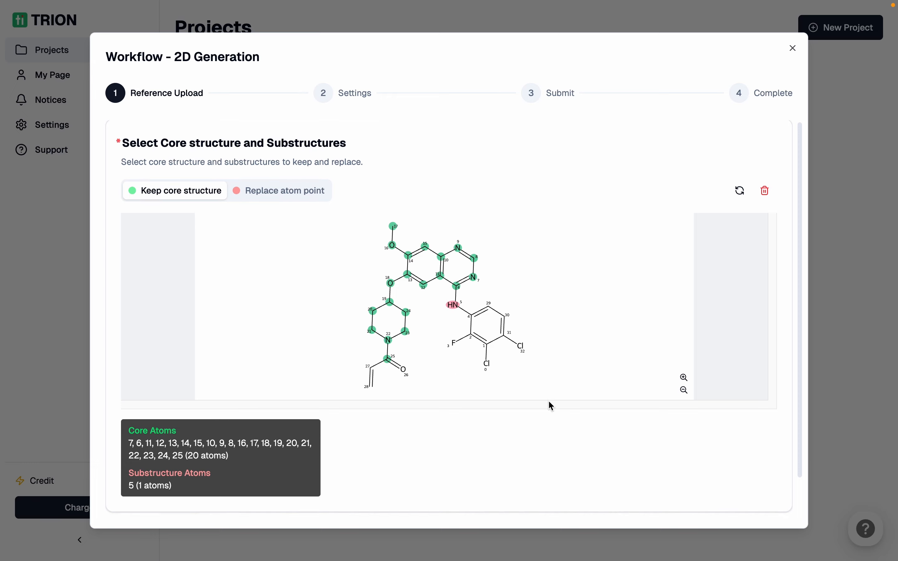
scroll(549, 403, down, 2)
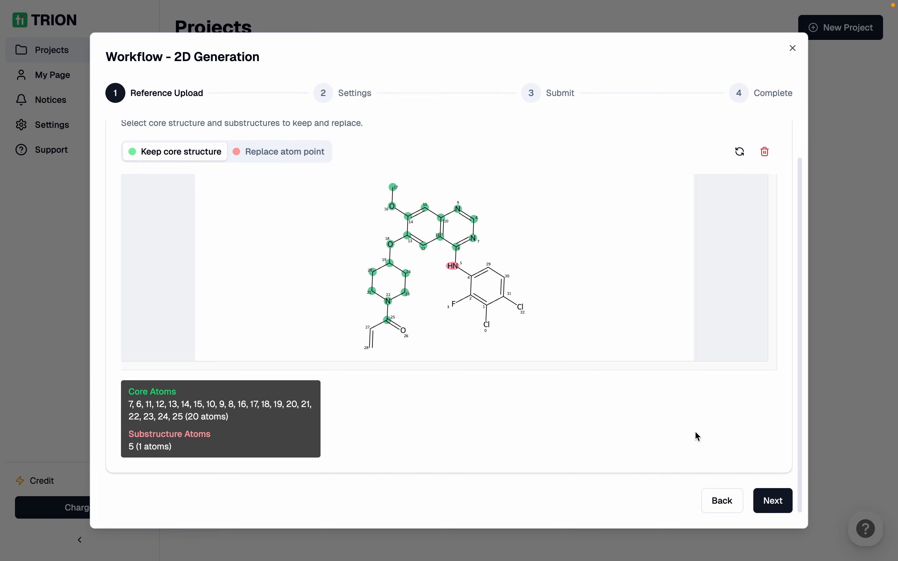
- Accept the atom selection and title the project 2D-Gen_poziotinib_250909
click(776, 505)
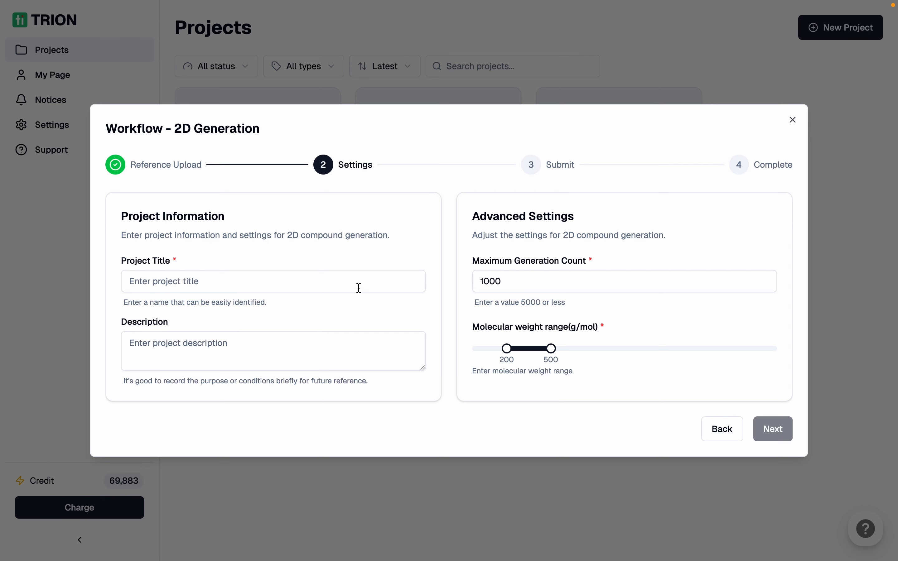
click(262, 286)
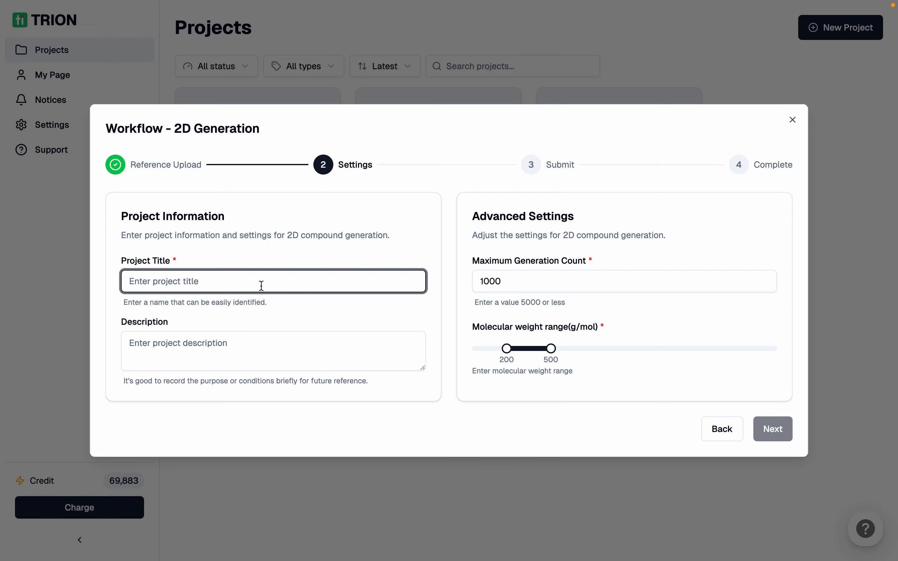
text(2D)
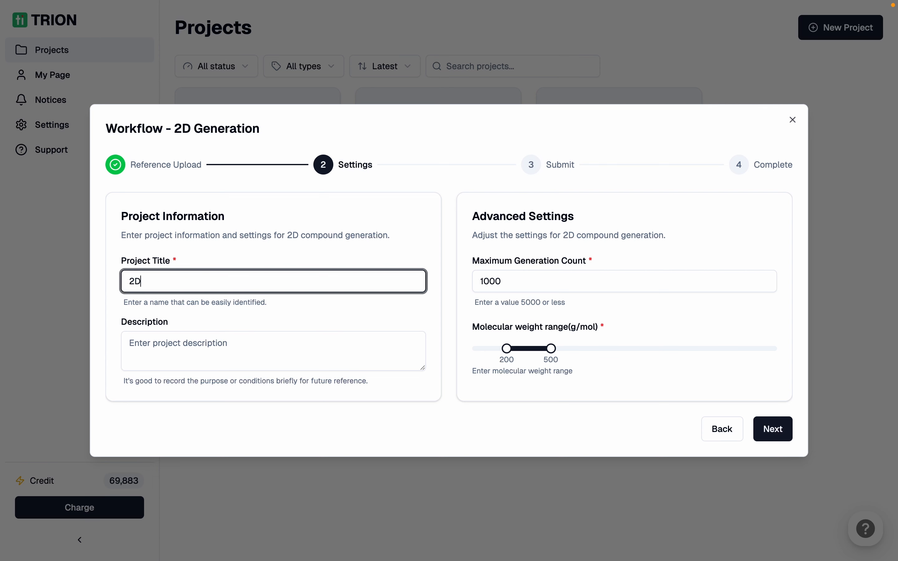
text(-Gen_poziotinib_250909)
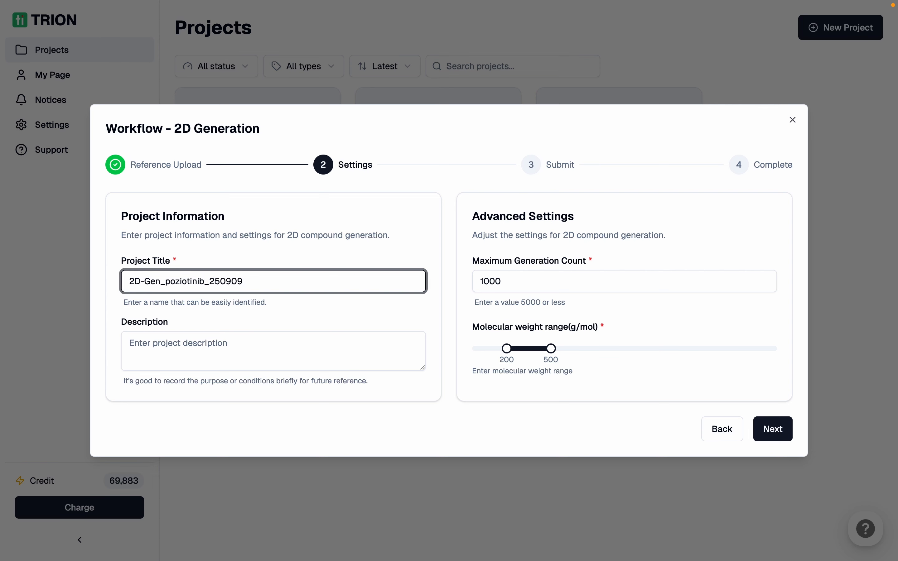
- Copy the project title 2D-Gen_poziotinib_250909 into the project description
key(super+a)
key(super+c)
click(243, 339)
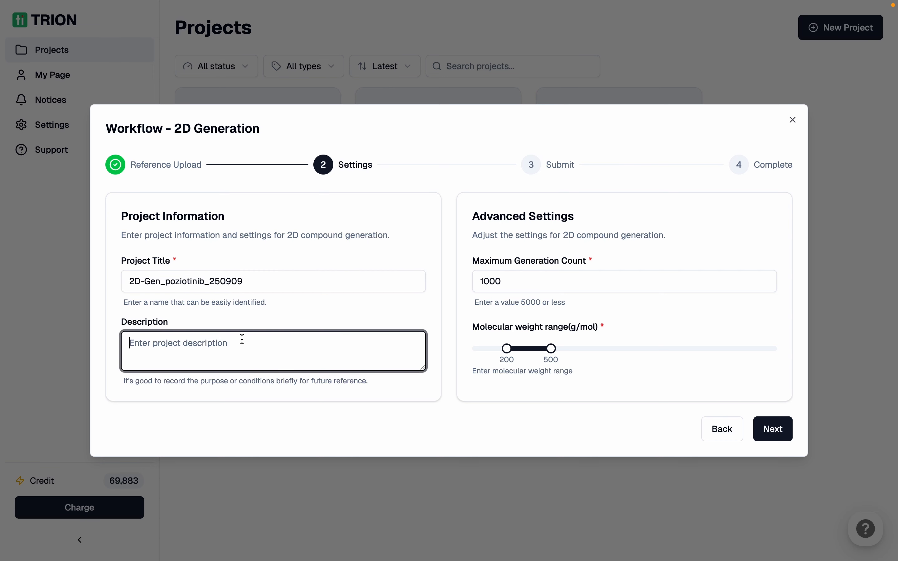
key(super+v)
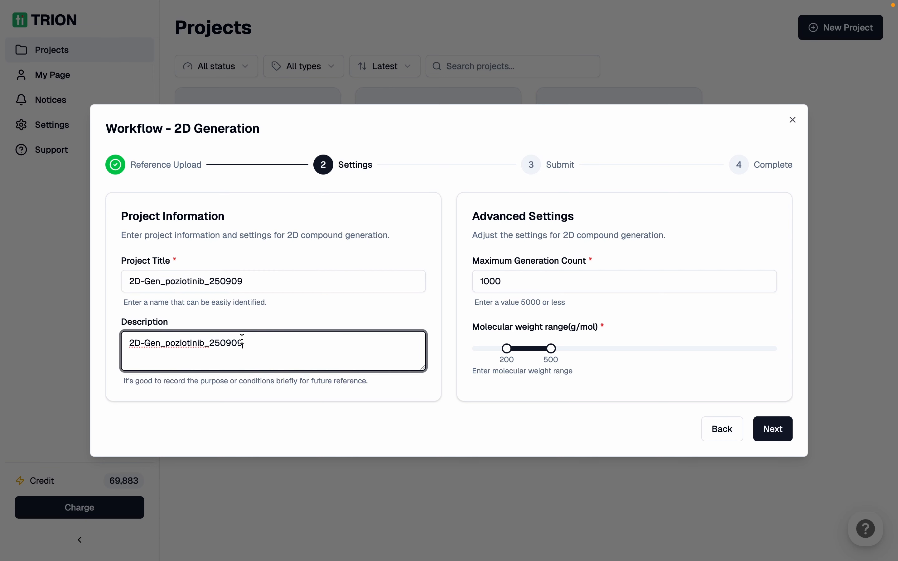
click(455, 379)
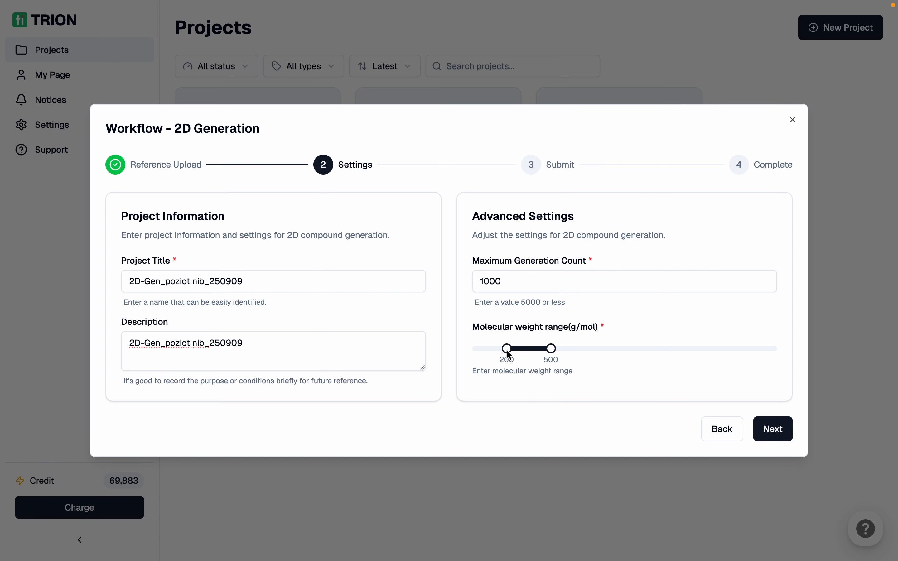
- Set the molecular weight range to 305–530 g/mol and submit the project to start compound generation
drag(509, 356, 521, 353)
drag(552, 351, 554, 349)
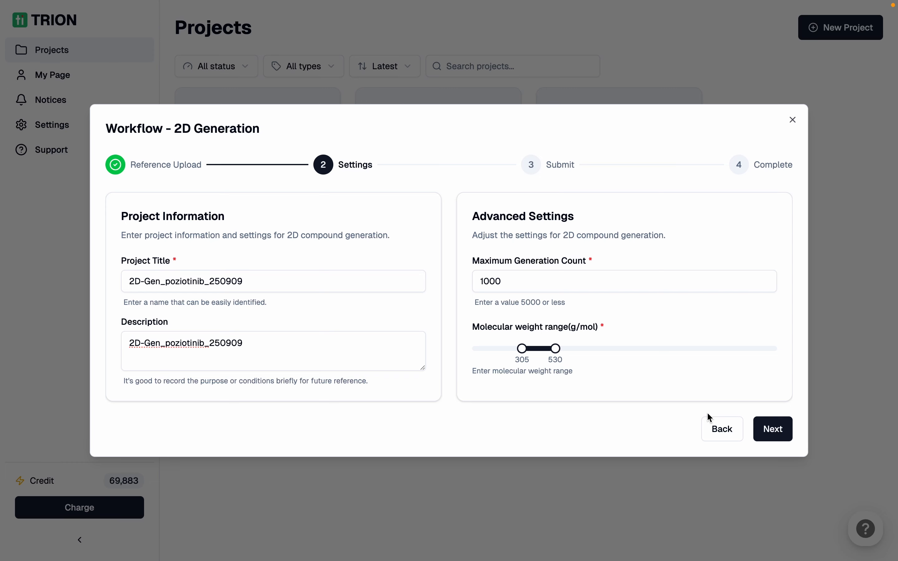
click(777, 432)
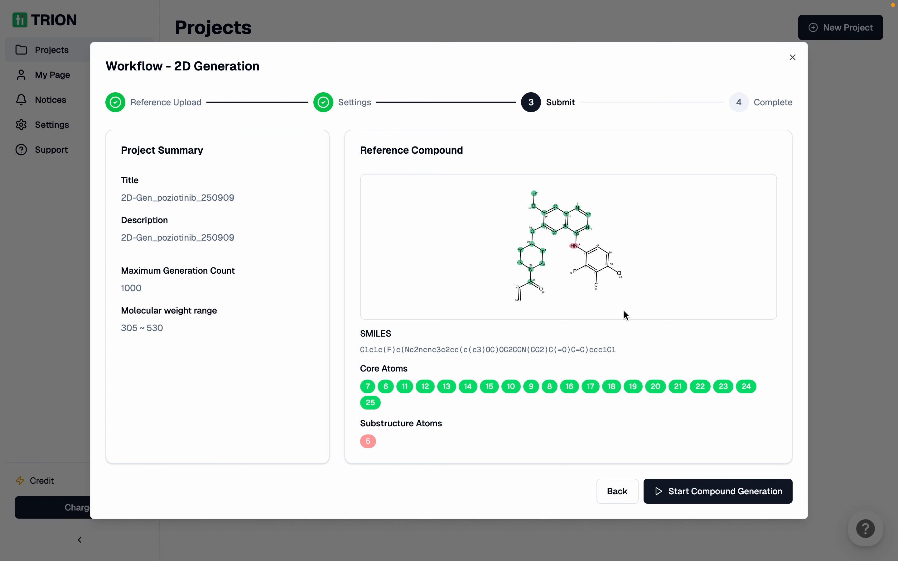
click(722, 496)
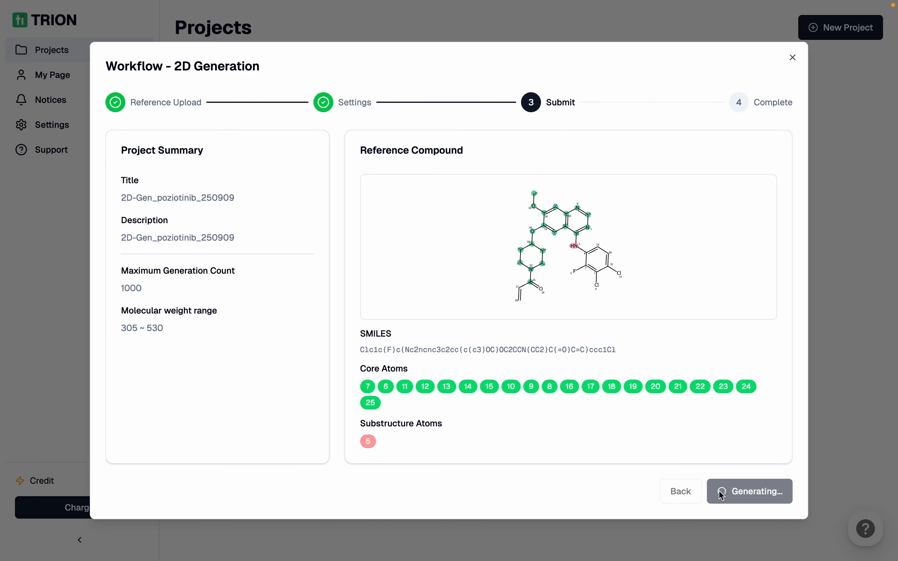